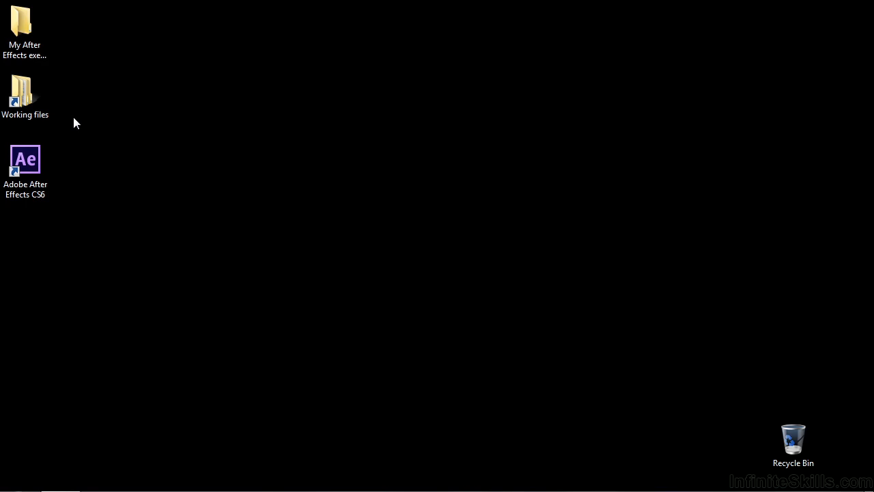
# Step: Open the 1503-wiggle.aep project from the After Effects projects folder inside Working files
pyautogui.doubleClick(27, 96)
pyautogui.doubleClick(366, 105)
pyautogui.scroll(-8, 352, 403)
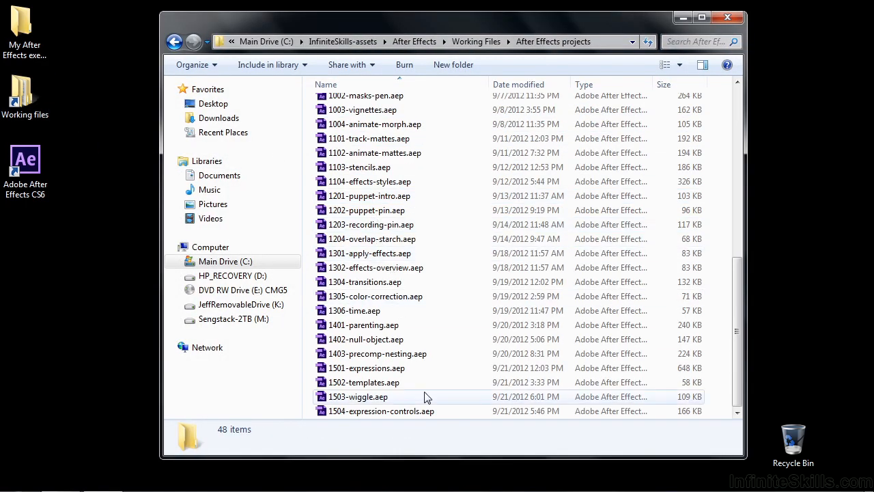
pyautogui.doubleClick(331, 399)
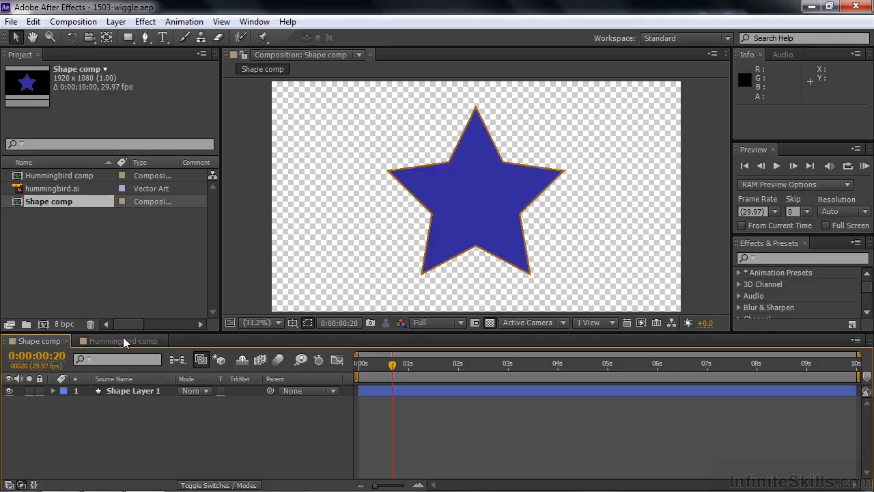
# Step: In Shape comp, expand Shape Layer 1 down to the Transform: Polystar 1 properties
pyautogui.click(123, 338)
pyautogui.click(42, 340)
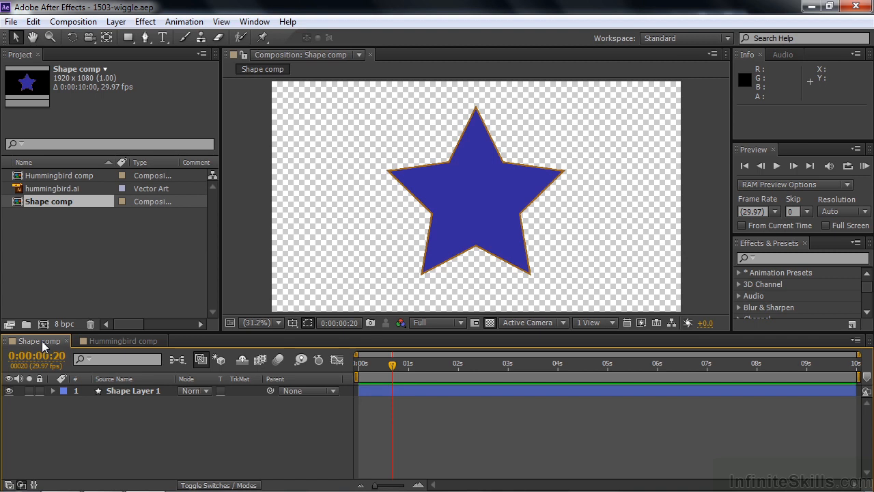
pyautogui.click(53, 390)
pyautogui.click(53, 391)
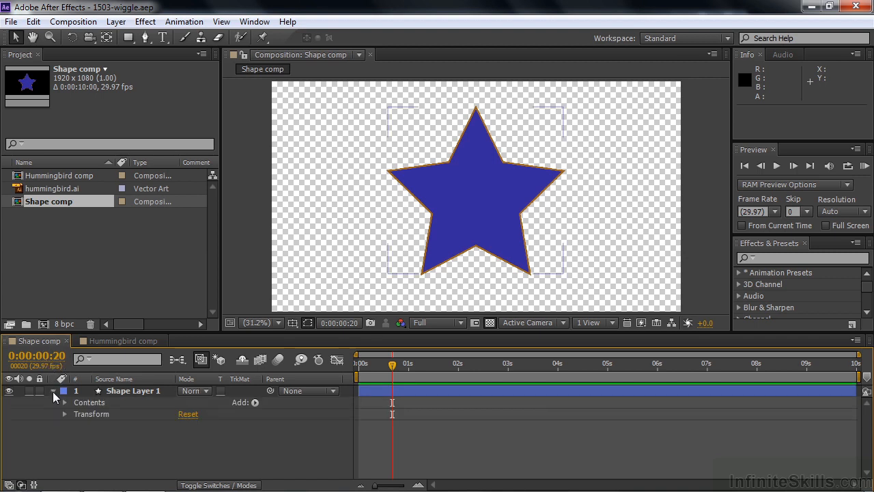
pyautogui.click(64, 402)
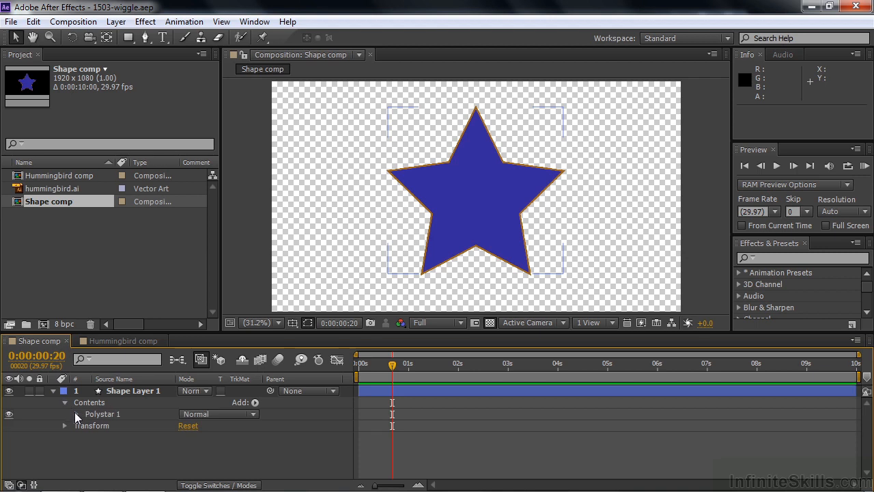
pyautogui.click(76, 414)
pyautogui.click(88, 460)
pyautogui.scroll(-3, 204, 437)
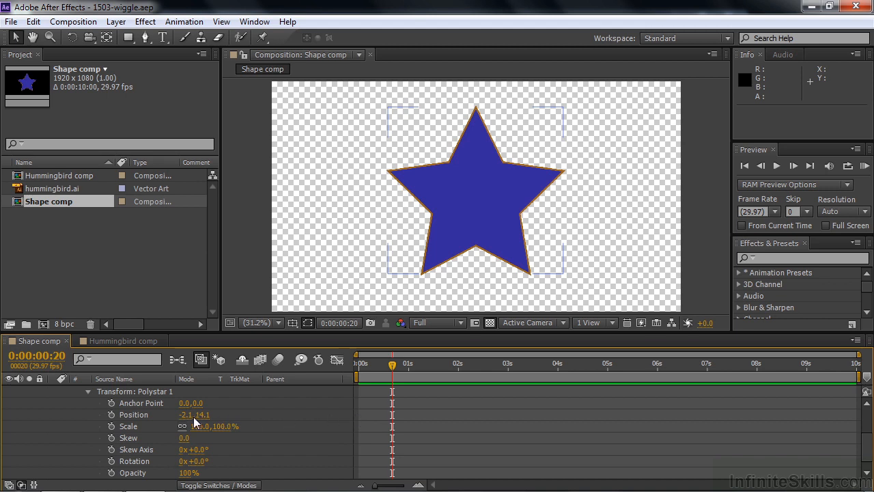
# Step: Add the expression wiggle(5,50) to the Position property of Polystar 1
pyautogui.keyDown('alt'); pyautogui.click(112, 418); pyautogui.keyUp('alt')
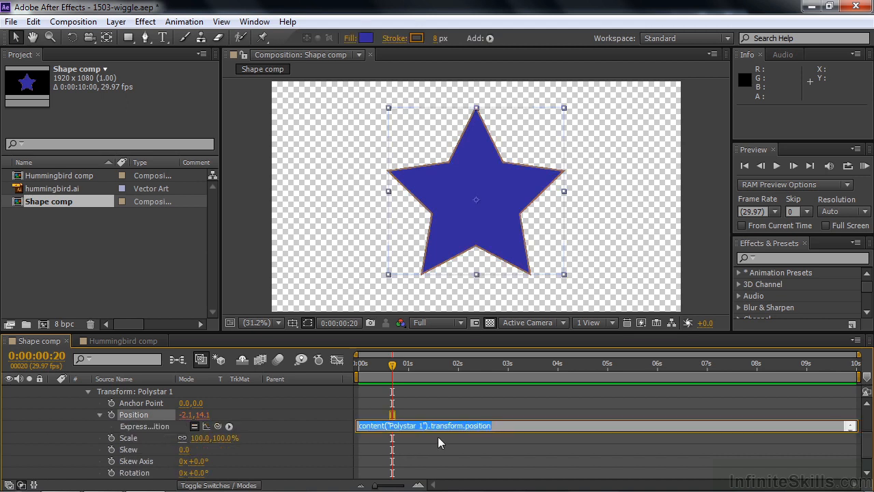
pyautogui.write('wiggle(')
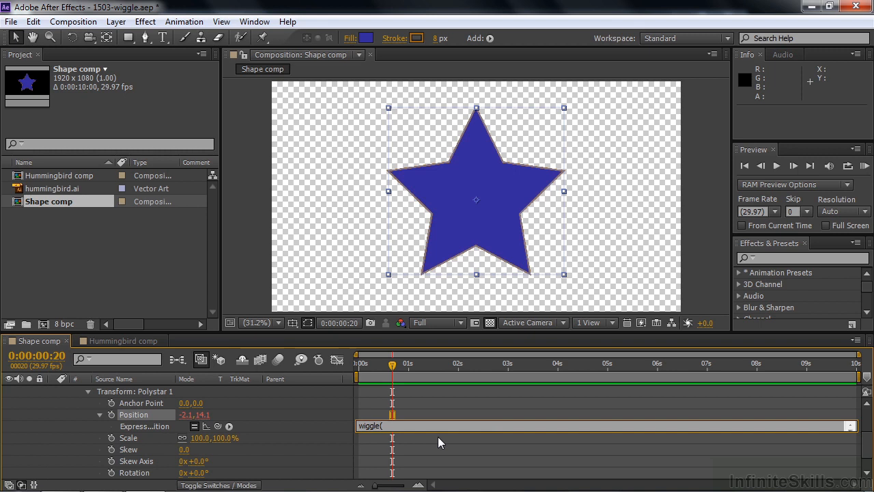
pyautogui.write('5,')
pyautogui.write('50)')
pyautogui.click(437, 439)
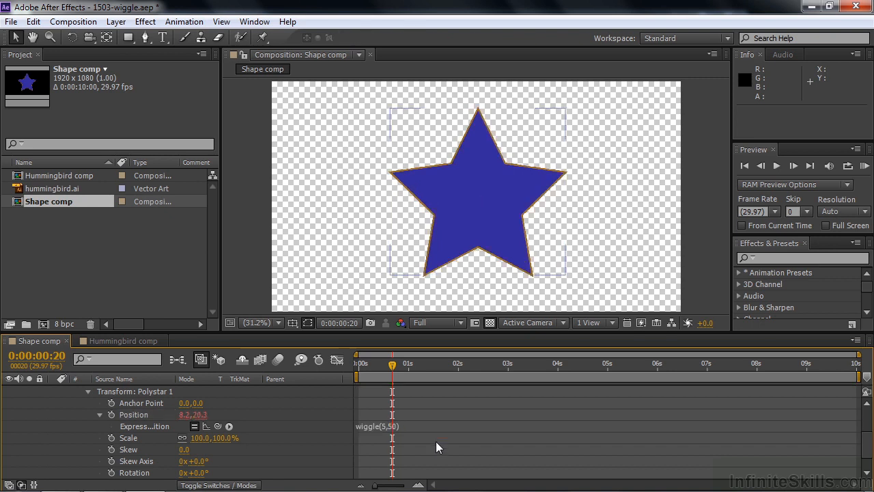
# Step: Preview the star's position wiggle, and return the playhead to the start of the comp
pyautogui.press('space')
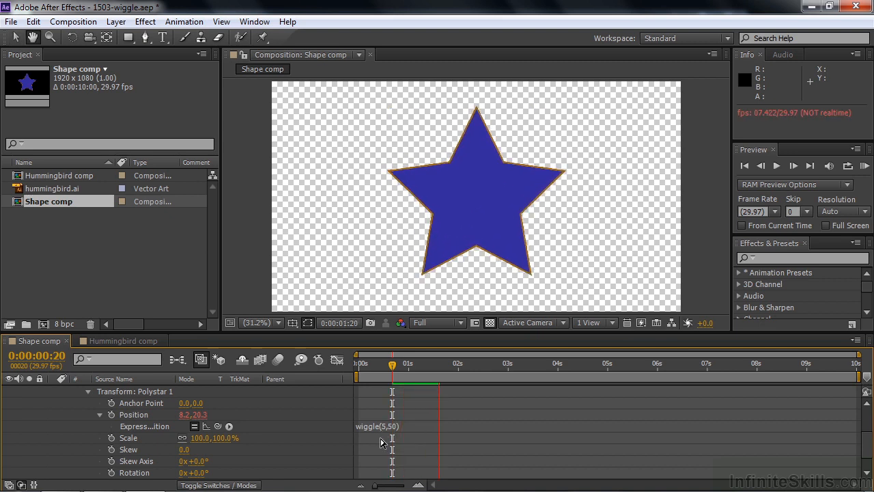
pyautogui.press('space')
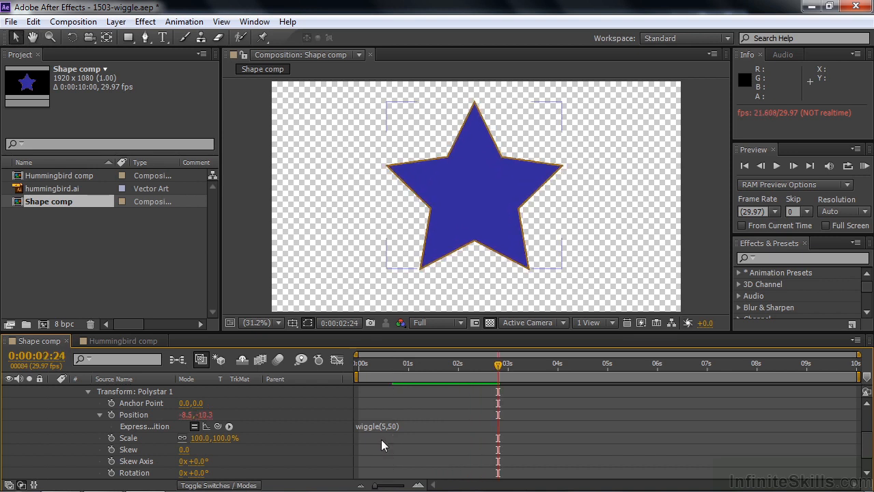
pyautogui.moveTo(502, 369); pyautogui.dragTo(344, 380)
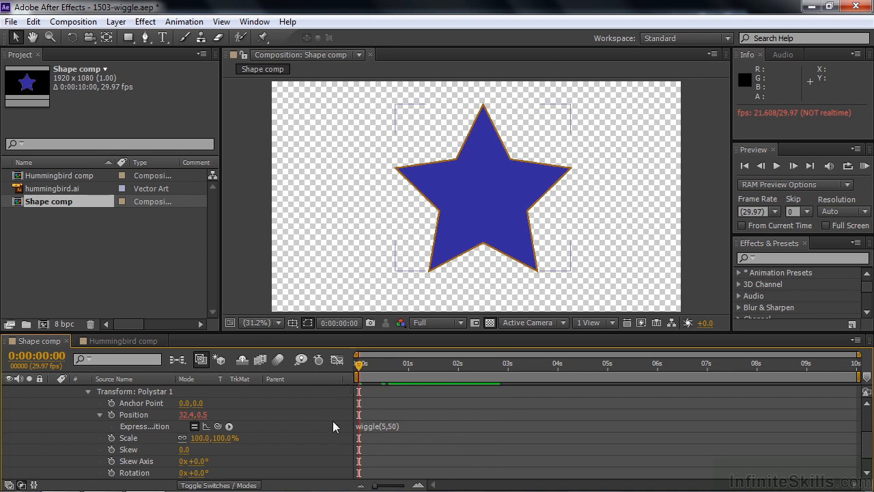
# Step: Change Polystar 1's Position expression to wiggle(10,100) and preview the motion
pyautogui.click(369, 427)
pyautogui.click(399, 426)
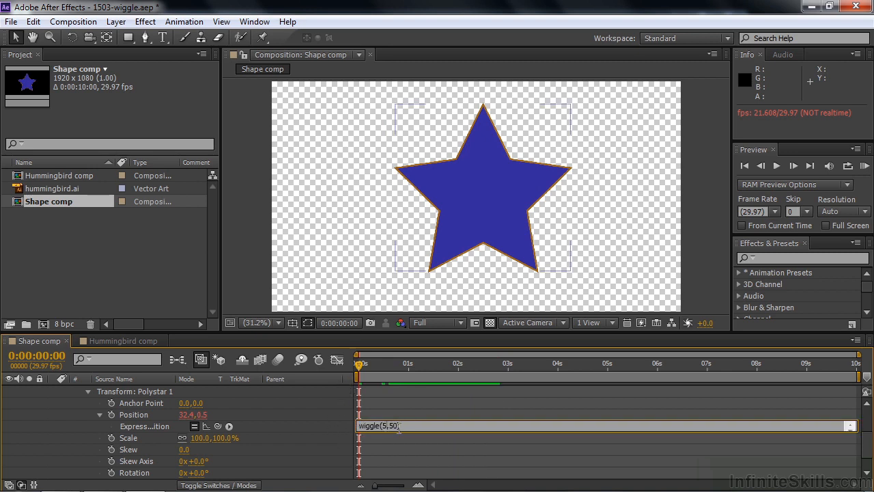
pyautogui.doubleClick(384, 426)
pyautogui.write('10')
pyautogui.doubleClick(399, 425)
pyautogui.write('100')
pyautogui.press('Delete')
pyautogui.click(400, 431)
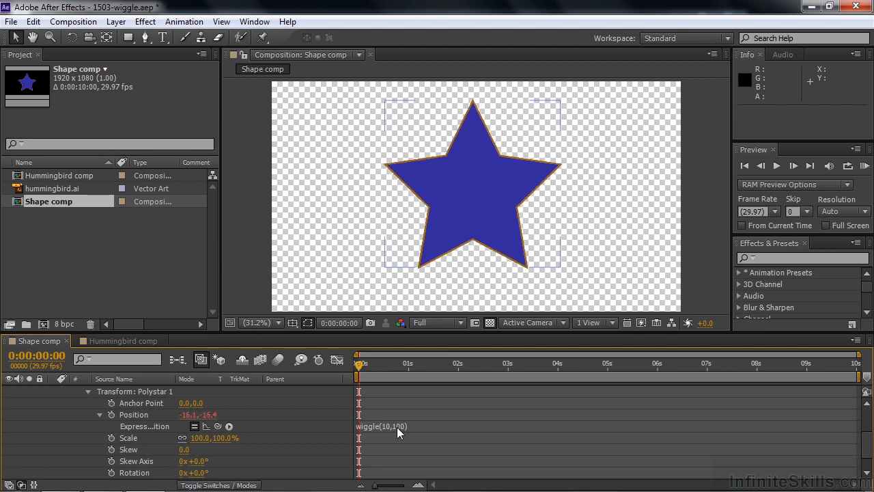
pyautogui.press('space')
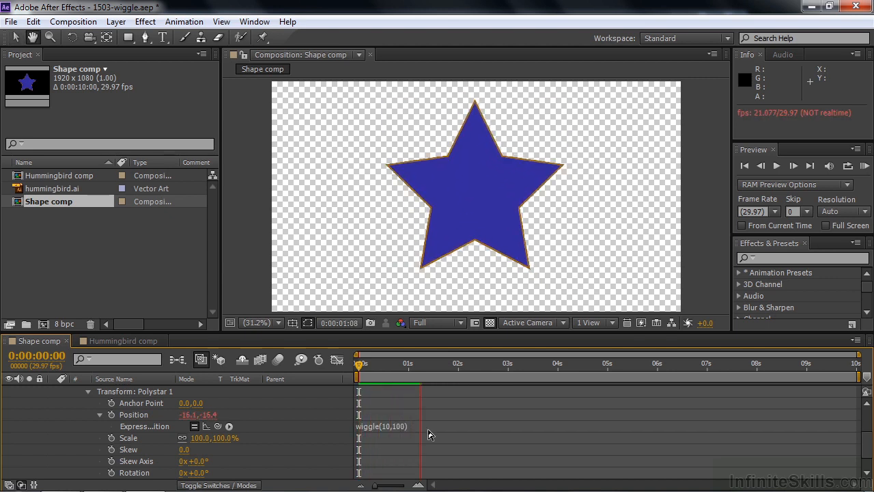
pyautogui.press('space')
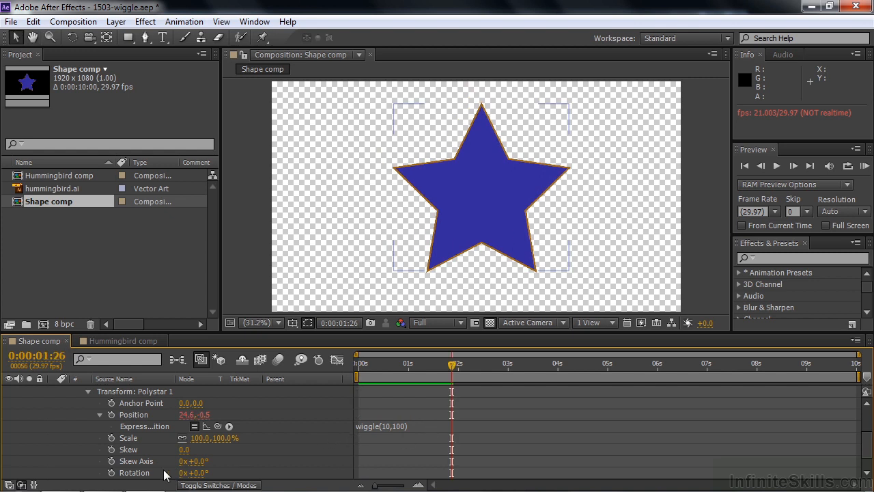
# Step: Add the expression wiggle(5,90) to Polystar 1's Rotation and preview the animation
pyautogui.click(111, 472)
pyautogui.keyDown('alt'); pyautogui.click(112, 461); pyautogui.keyUp('alt')
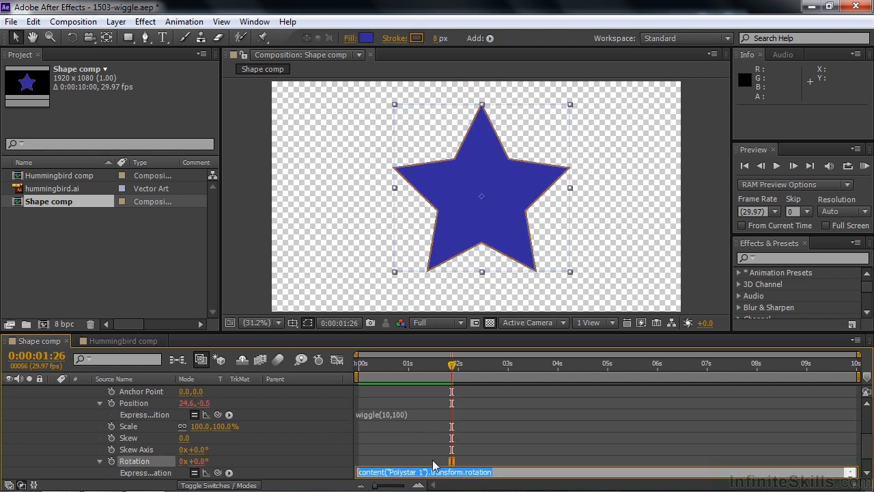
pyautogui.write('wiggle(')
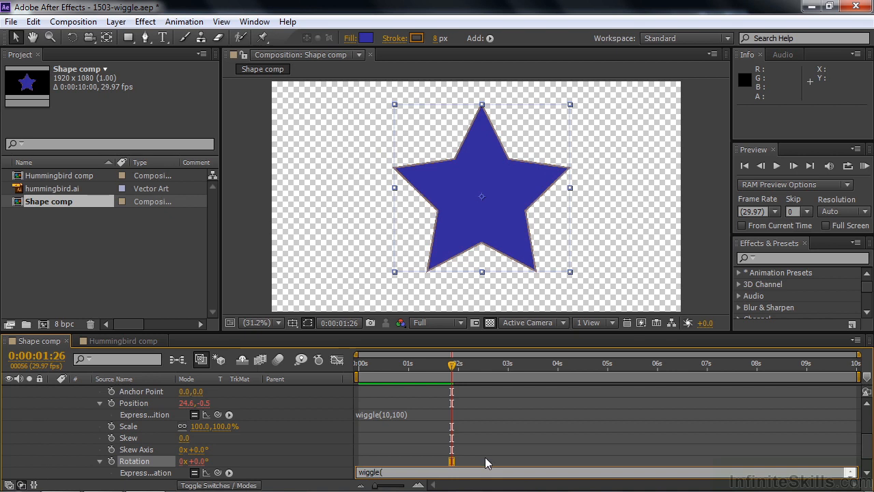
pyautogui.write('5,90)')
pyautogui.press('KP_Enter')
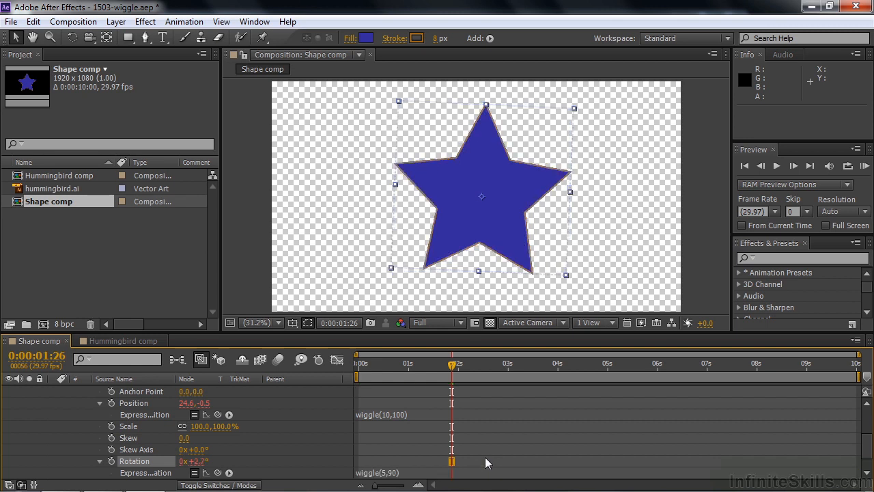
pyautogui.press('space')
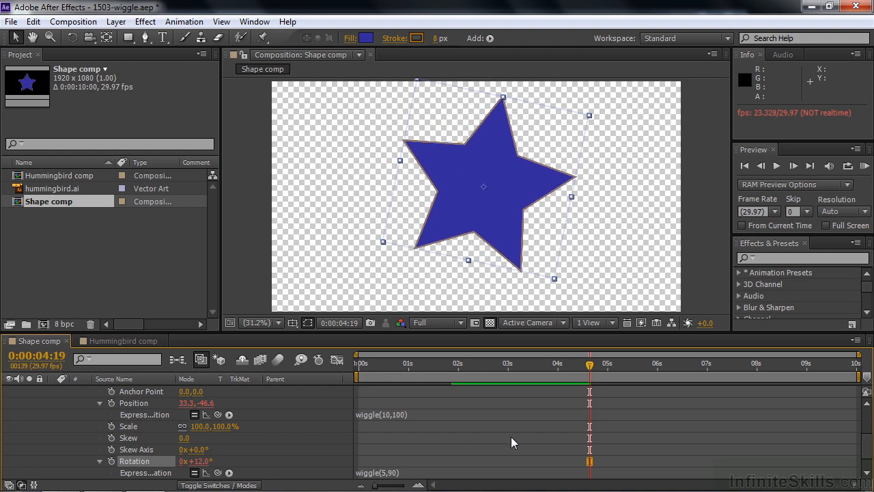
# Step: Add the expression wiggle(15,150) to Polystar 1's Scale and preview it from near the start of the comp
pyautogui.keyDown('alt'); pyautogui.click(113, 427); pyautogui.keyUp('alt')
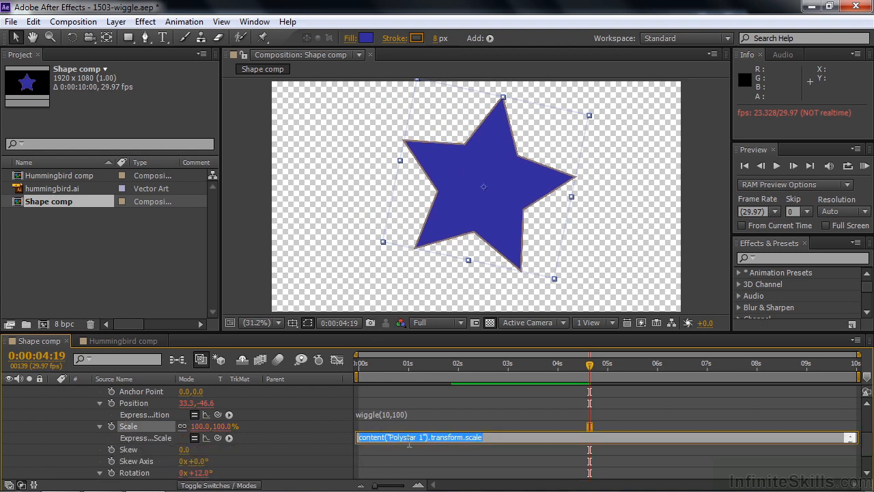
pyautogui.write('wiggle(1')
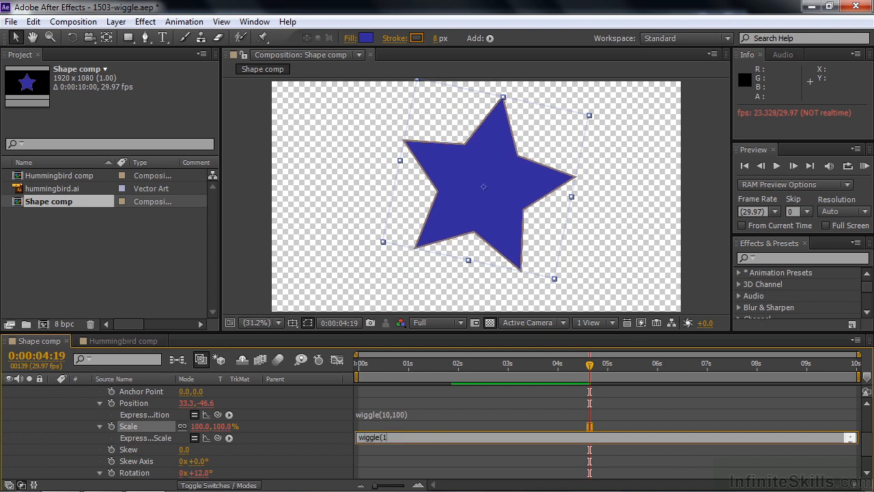
pyautogui.write('5,150)')
pyautogui.click(443, 458)
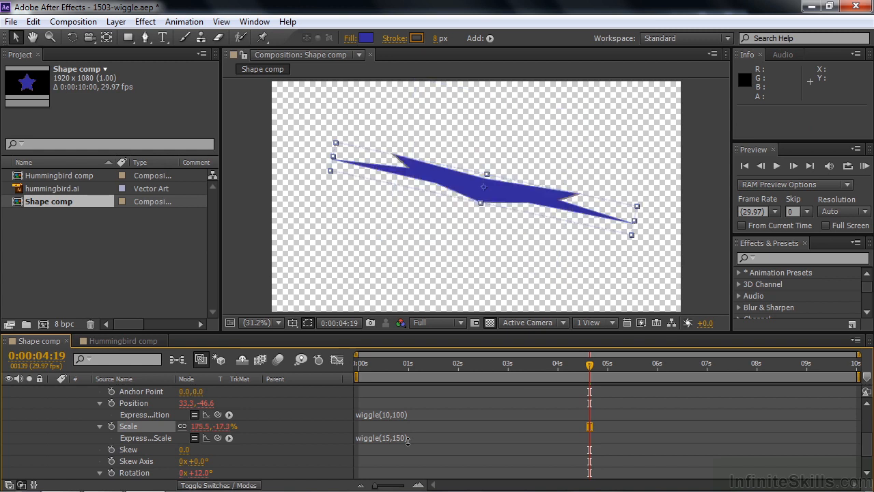
pyautogui.click(379, 372)
pyautogui.press('space')
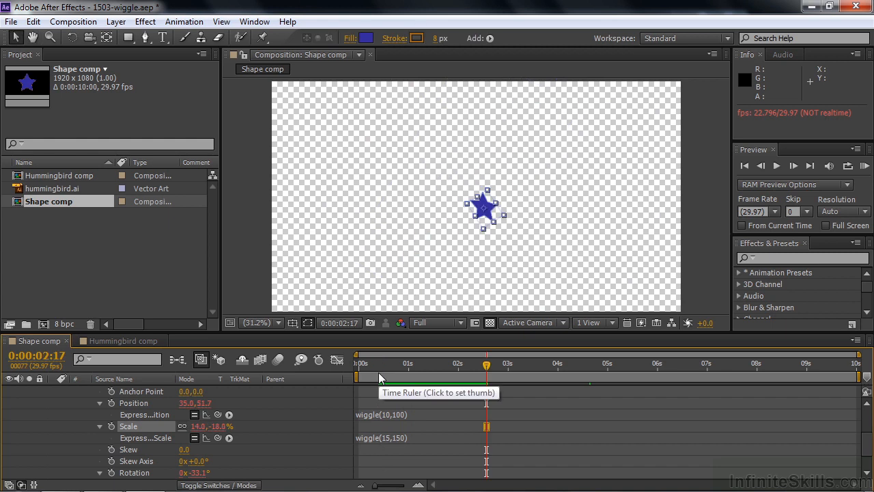
# Step: Reduce the amount in Polystar 1's Scale expression so it reads wiggle(15,25), and preview the change
pyautogui.click(382, 439)
pyautogui.moveTo(393, 437); pyautogui.dragTo(407, 437)
pyautogui.write('25')
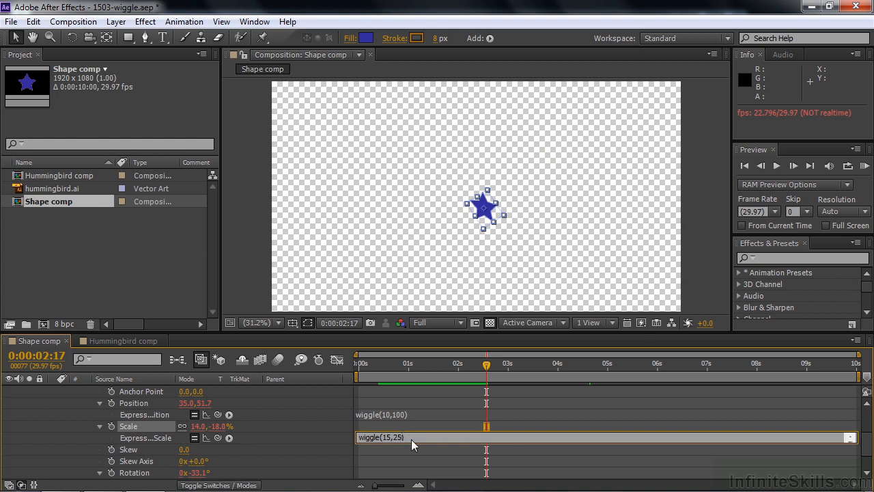
pyautogui.press('KP_Enter')
pyautogui.press('space')
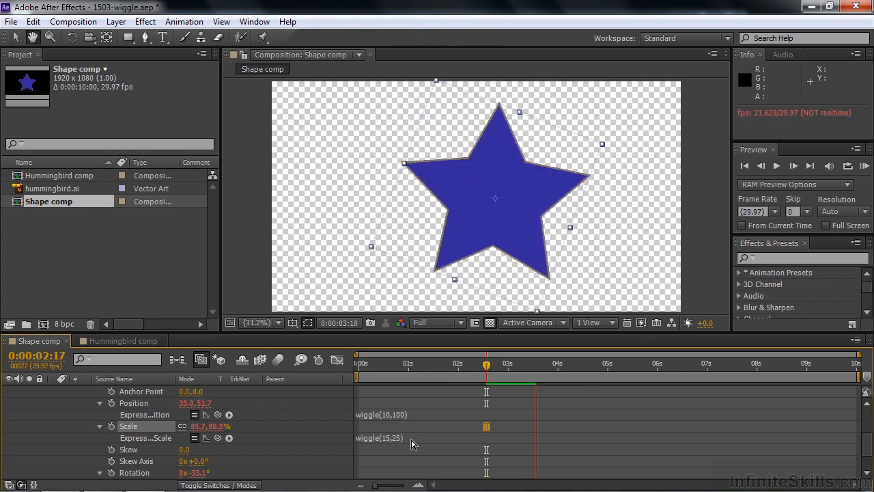
pyautogui.press('space')
# Step: Add the expression wiggle(4,10) to the Color property of the star's Fill 1
pyautogui.scroll(3, 407, 426)
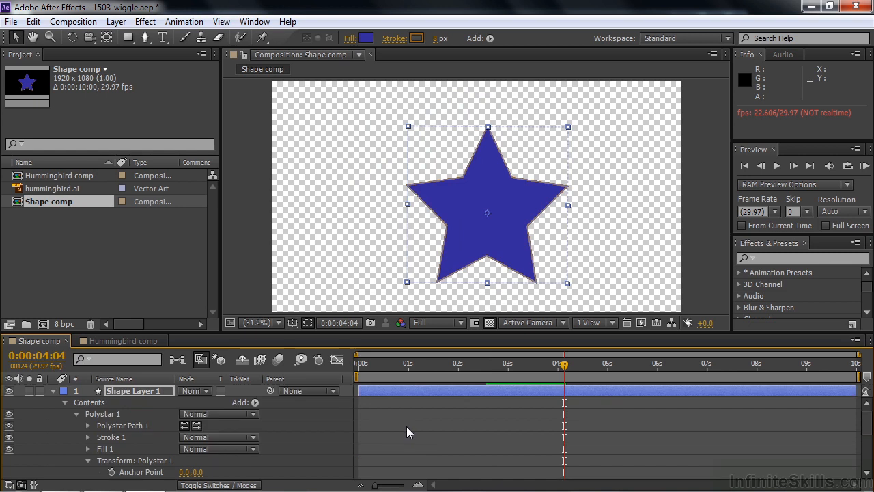
pyautogui.click(87, 449)
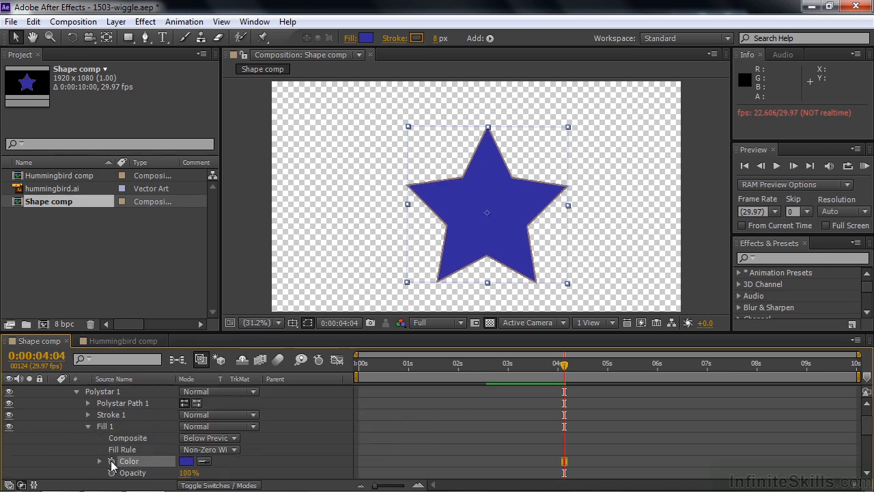
pyautogui.keyDown('alt'); pyautogui.click(112, 462); pyautogui.keyUp('alt')
pyautogui.write('wiggle(')
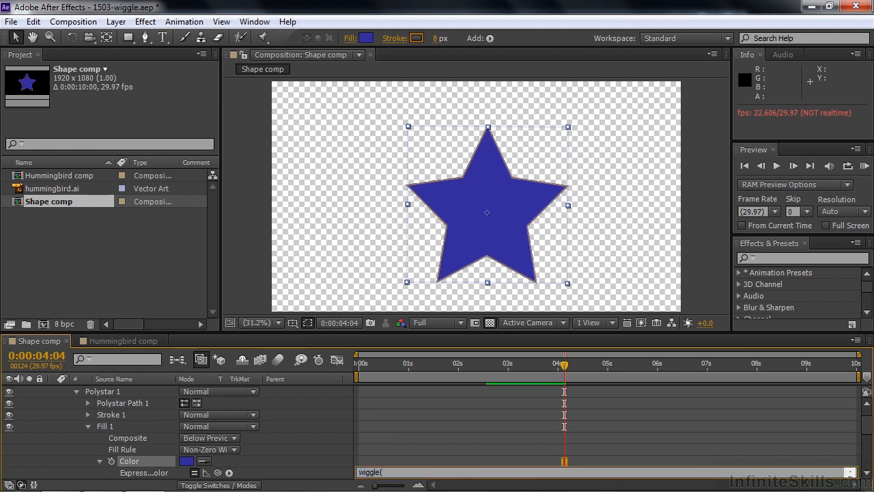
pyautogui.write('4, 10)')
pyautogui.press('KP_Enter')
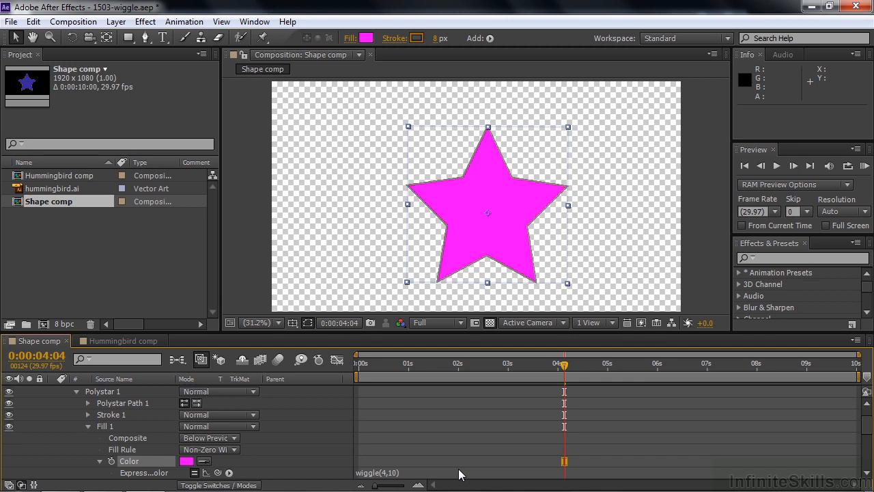
# Step: Preview the star's color wiggle from near the start of the comp
pyautogui.click(368, 364)
pyautogui.press('space')
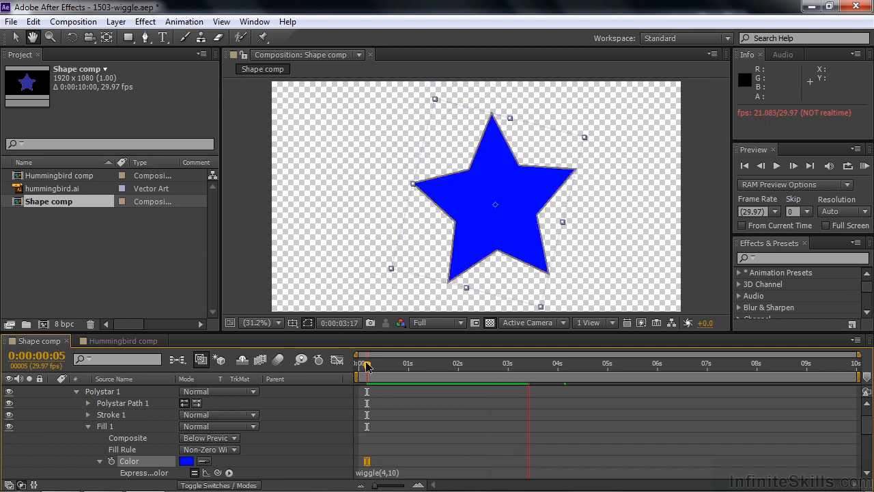
pyautogui.press('space')
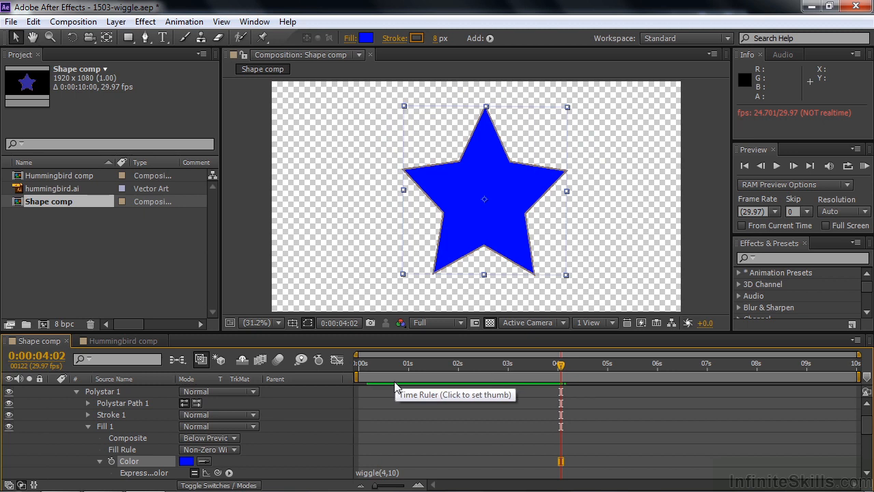
# Step: Switch to Hummingbird comp, put the playhead at 0:00:00:00 and reveal the keyframed properties of the hummingbird.ai layer
pyautogui.click(132, 337)
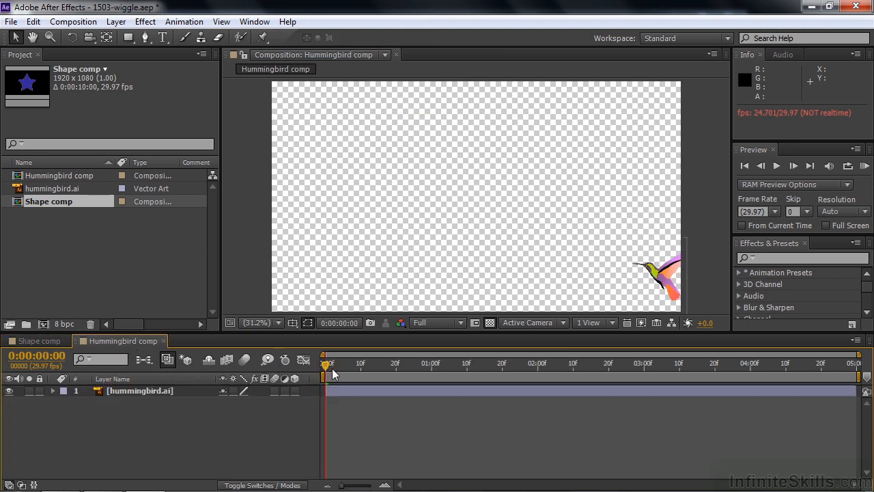
pyautogui.moveTo(329, 365)
pyautogui.mouseDown()
pyautogui.moveTo(836, 394)
pyautogui.moveTo(328, 382)
pyautogui.moveTo(780, 362)
pyautogui.moveTo(323, 356)
pyautogui.mouseUp()
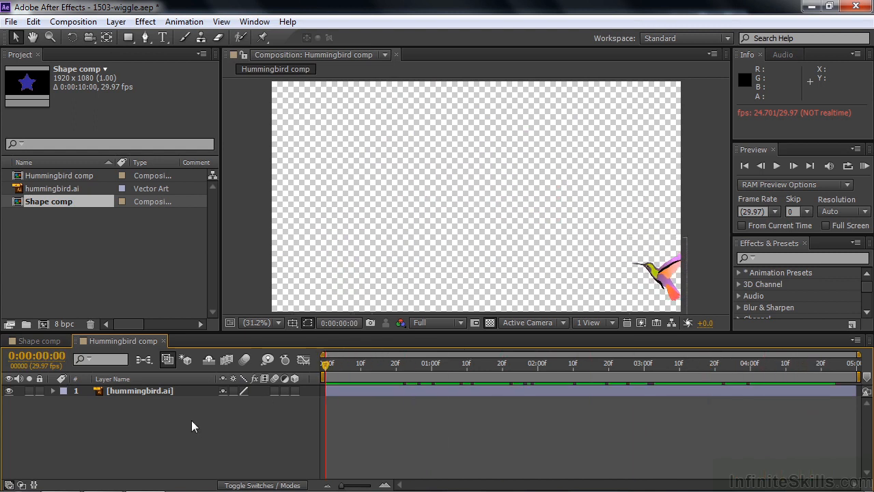
pyautogui.press('u')
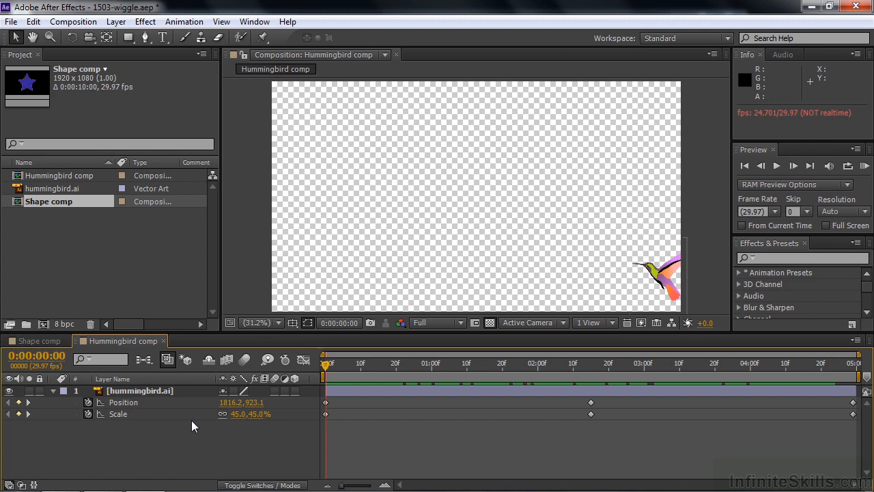
# Step: Add the expression wiggle(5,50) to the hummingbird.ai layer's Position property and preview the flight
pyautogui.keyDown('alt'); pyautogui.click(86, 404); pyautogui.keyUp('alt')
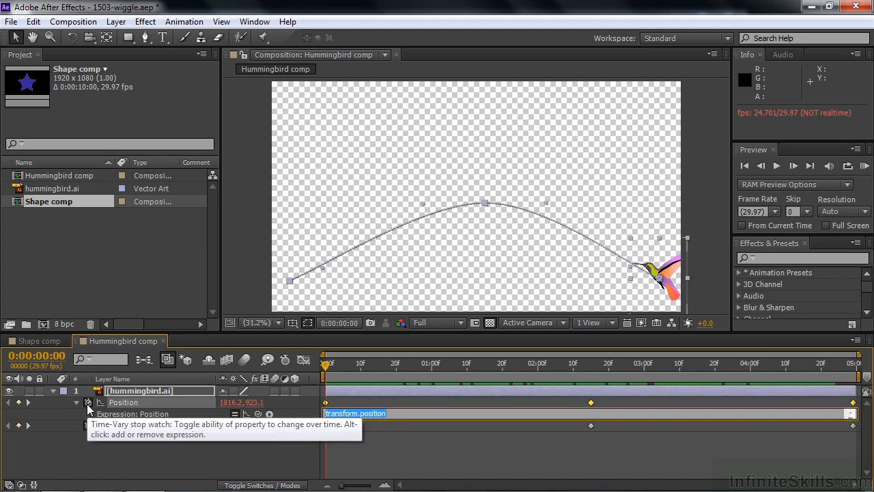
pyautogui.write('wiggle(')
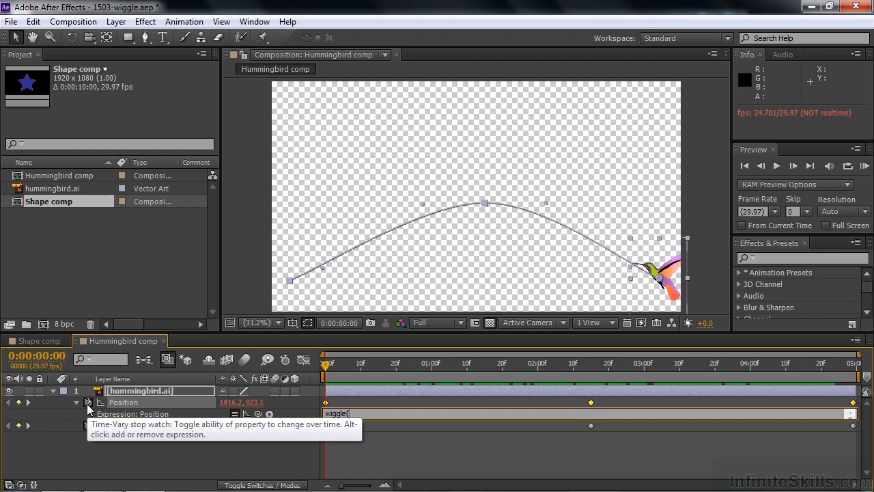
pyautogui.write('5,50)')
pyautogui.press('KP_Enter')
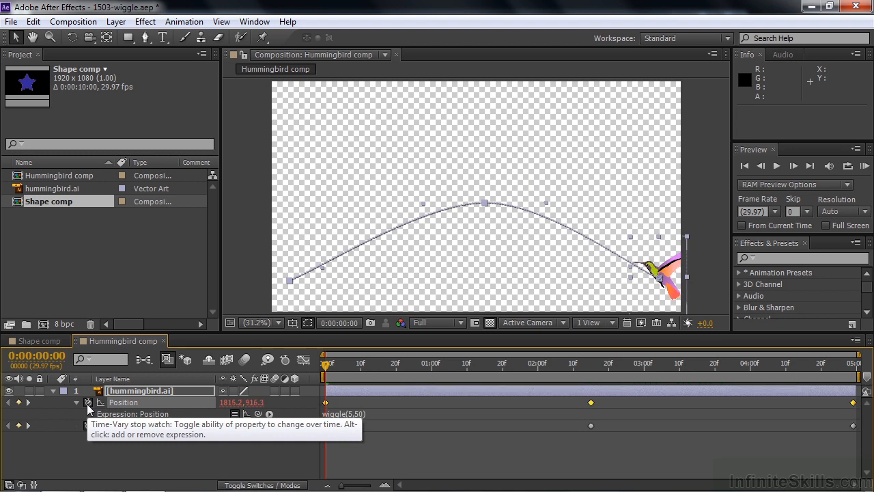
pyautogui.press('space')
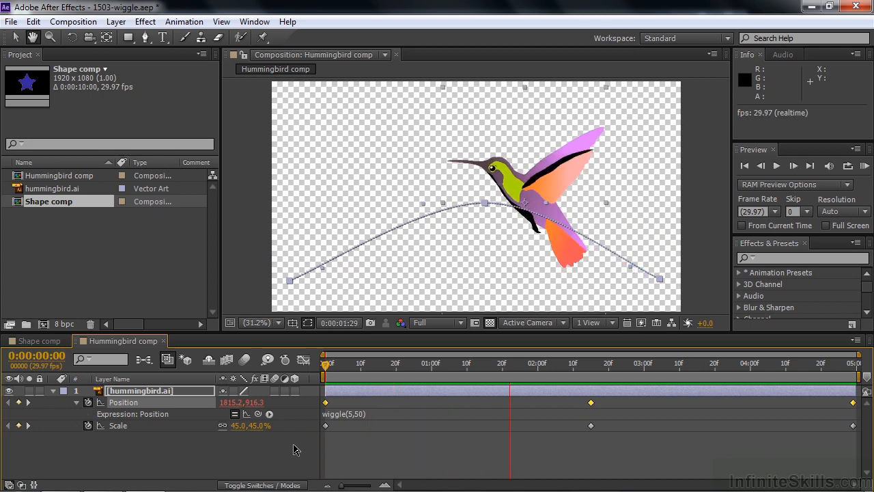
pyautogui.press('space')
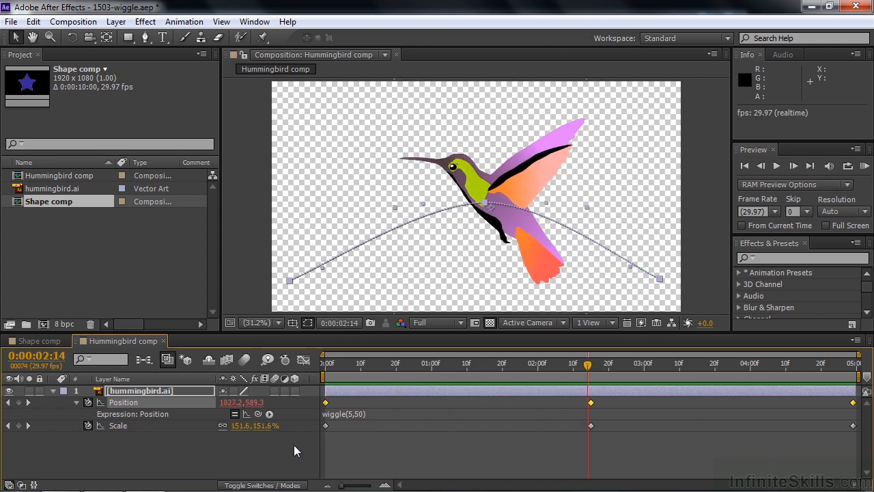
# Step: Add the expression wiggle(5,25) to the hummingbird.ai layer's Scale property
pyautogui.keyDown('alt'); pyautogui.click(88, 426); pyautogui.keyUp('alt')
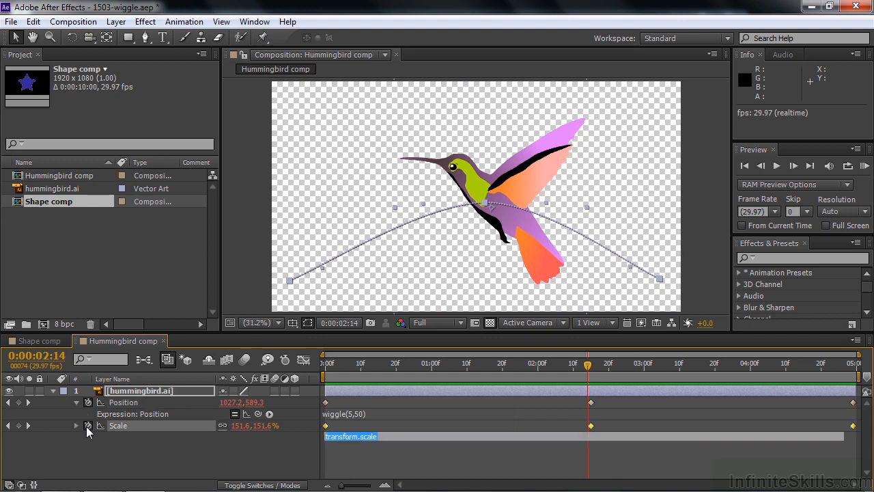
pyautogui.write('wiggle')
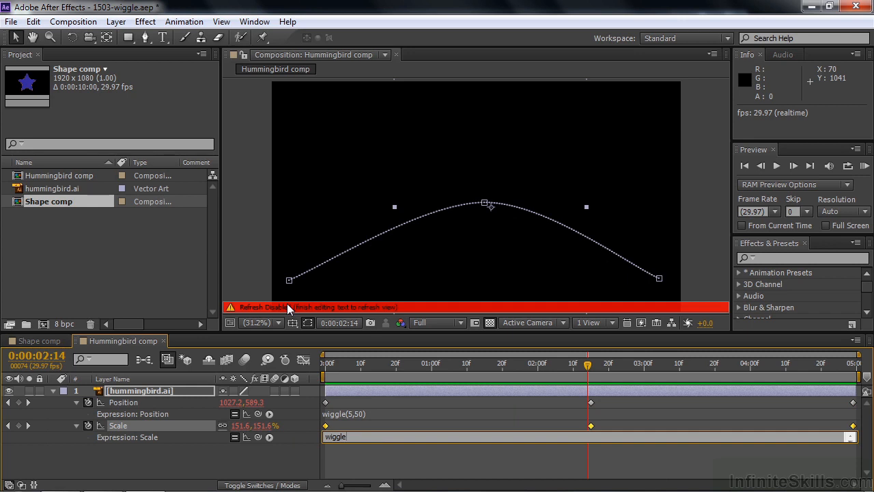
pyautogui.write('(5,25)')
pyautogui.press('KP_Enter')
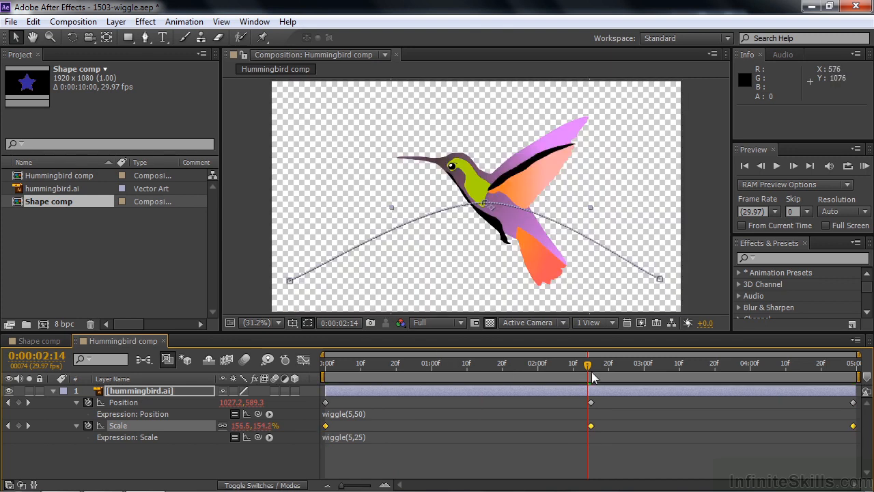
# Step: Deselect the hummingbird layer and preview its combined position and scale wiggle from the start of the comp
pyautogui.moveTo(589, 366); pyautogui.dragTo(396, 369)
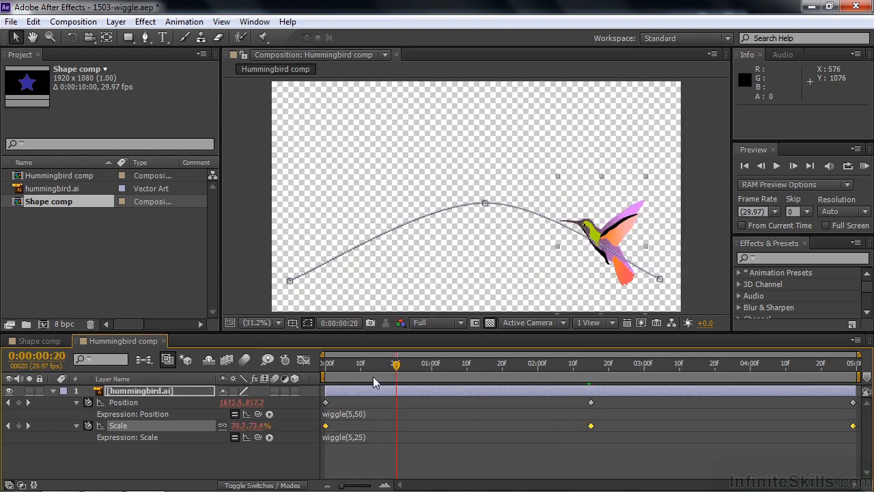
pyautogui.click(269, 459)
pyautogui.press('space')
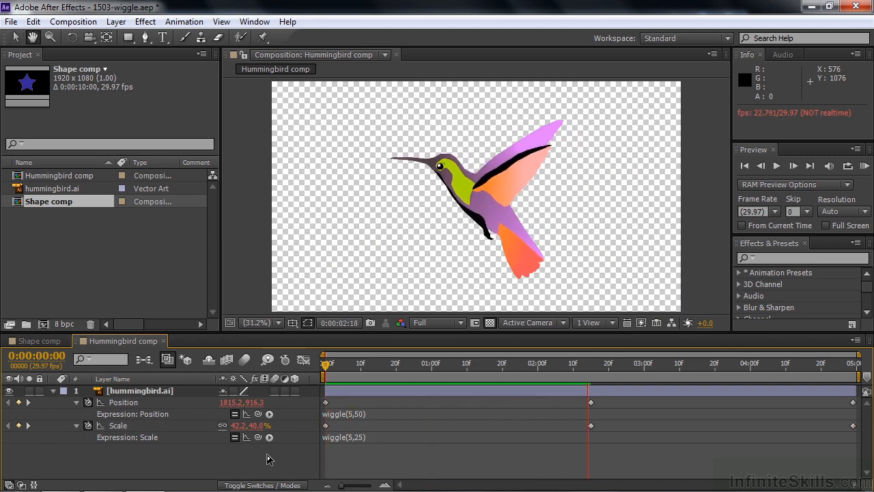
pyautogui.press('space')
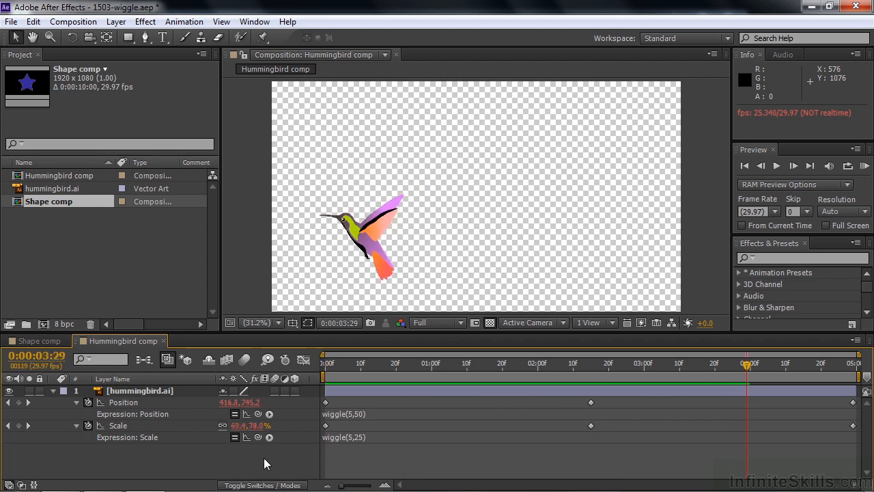
# Step: Reduce the amount in the hummingbird's Scale expression so it reads wiggle(5,15), and preview the change from 0:00:00:00
pyautogui.click(363, 438)
pyautogui.click(368, 439)
pyautogui.press('Delete')
pyautogui.write('1')
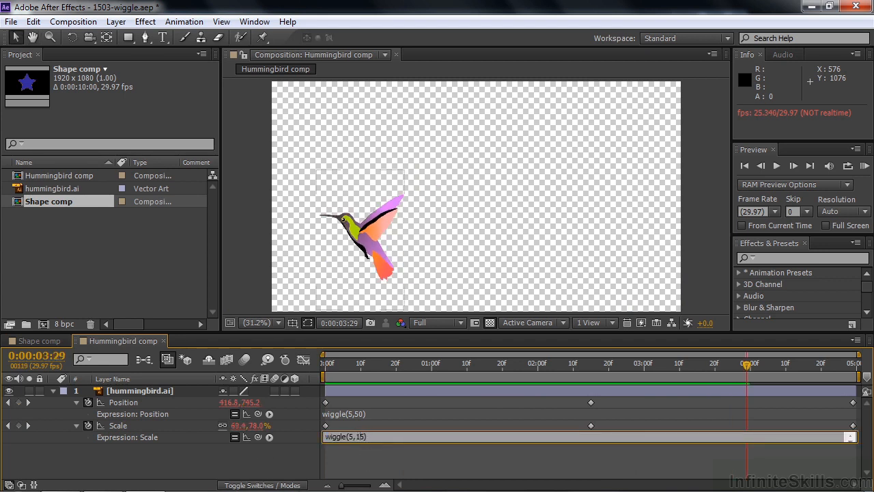
pyautogui.press('KP_Enter')
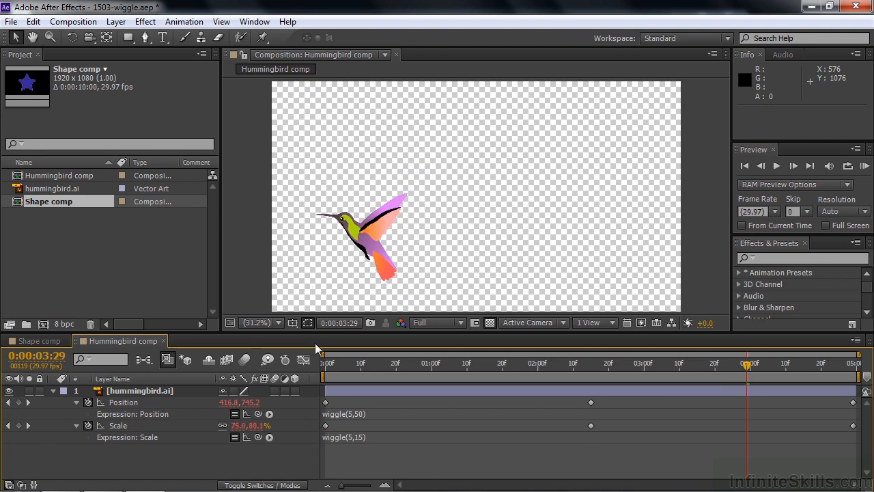
pyautogui.click(327, 366)
pyautogui.press('space')
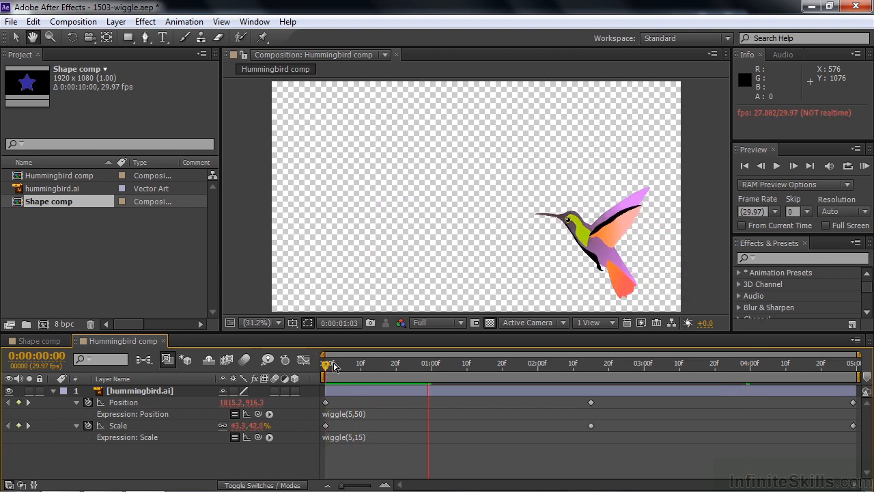